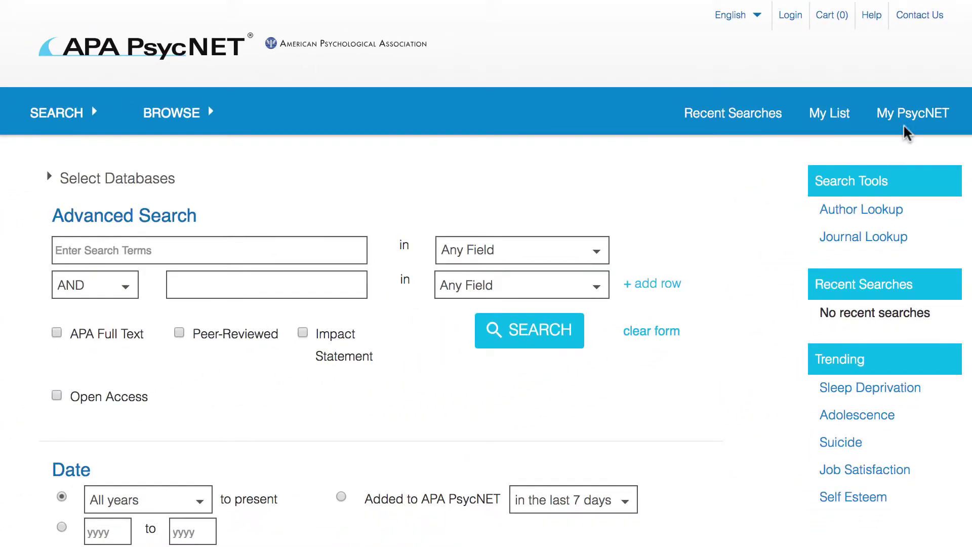
# From My PsycNET's login page, choose 'Not Registered?' to reach the APA account registration form.
pyautogui.click(906, 116)
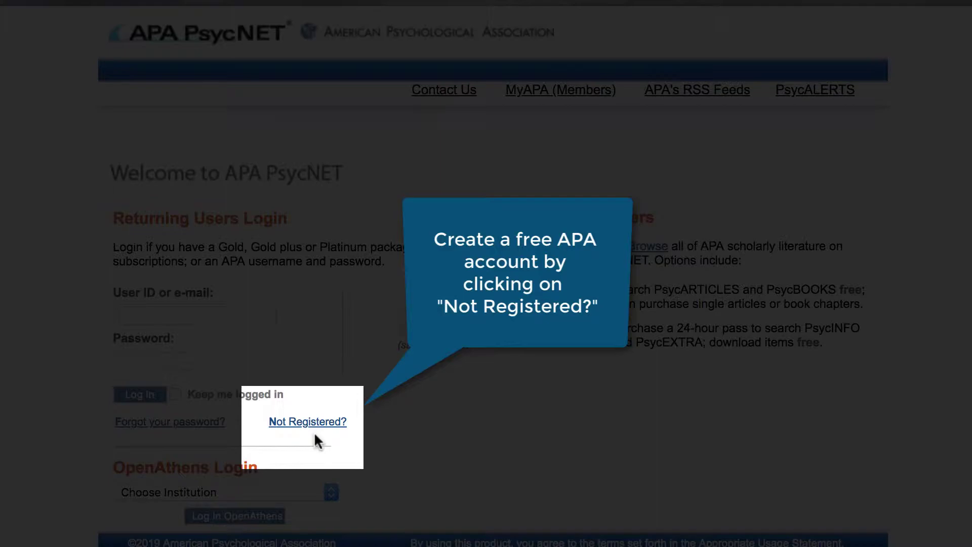
pyautogui.click(313, 424)
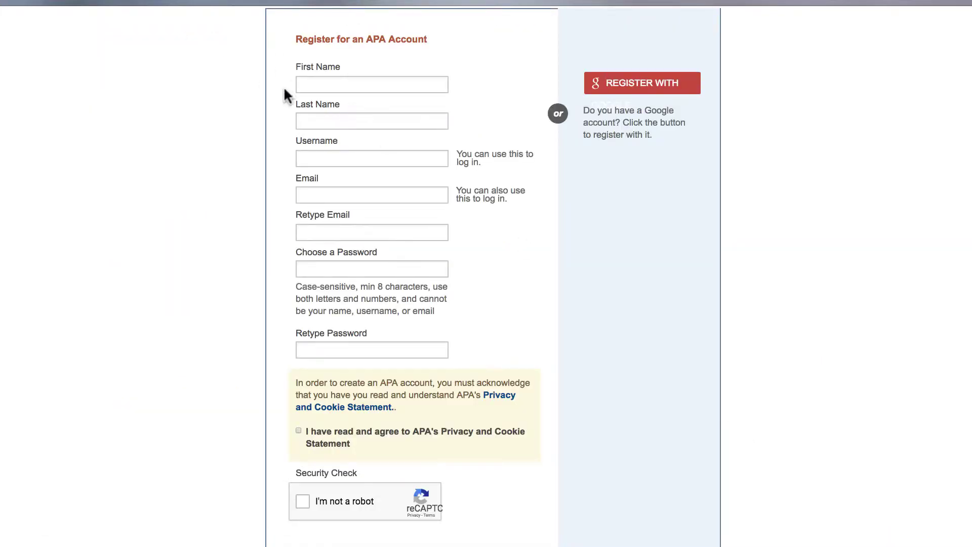
# Enter the first and last name and the e-mail address, retyping the e-mail to confirm it.
pyautogui.click(305, 87)
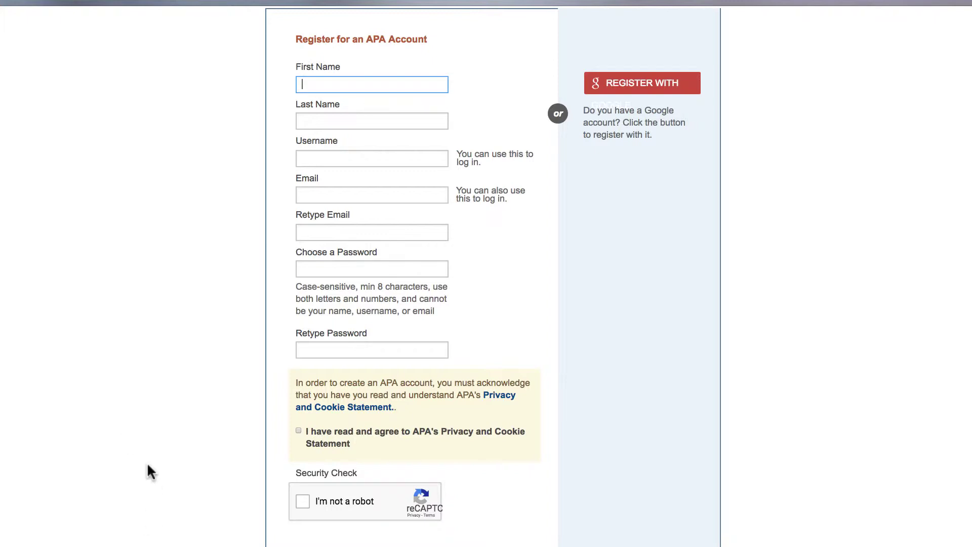
pyautogui.click(342, 119)
pyautogui.write('freud')
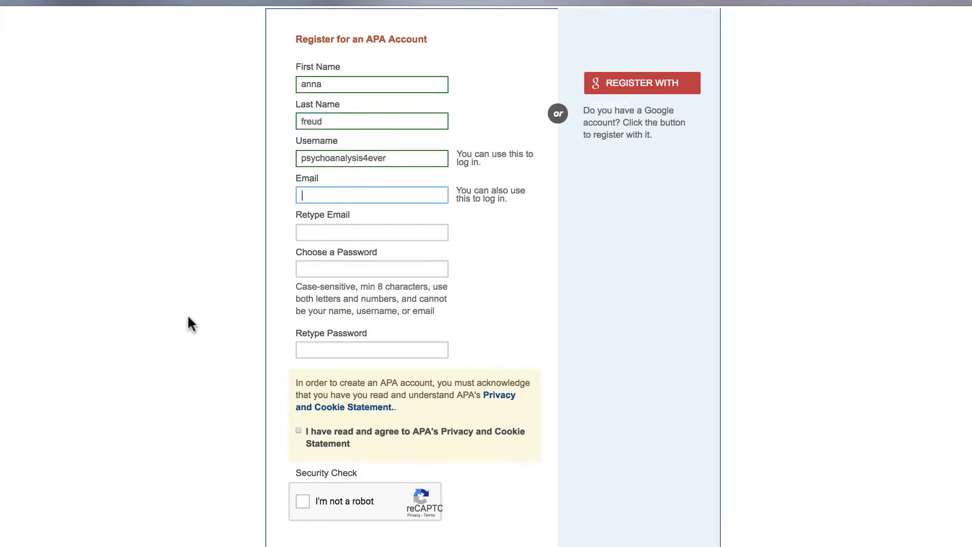
pyautogui.press('Tab')
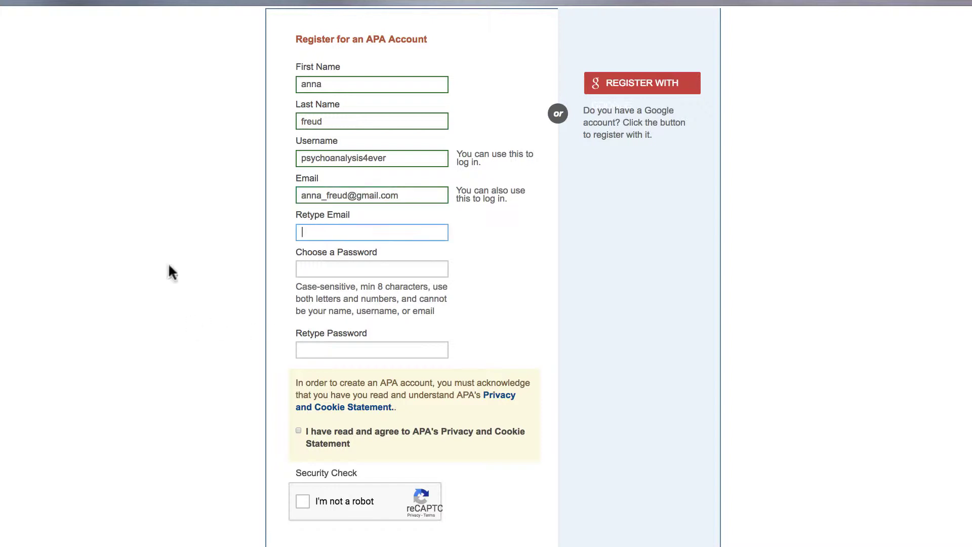
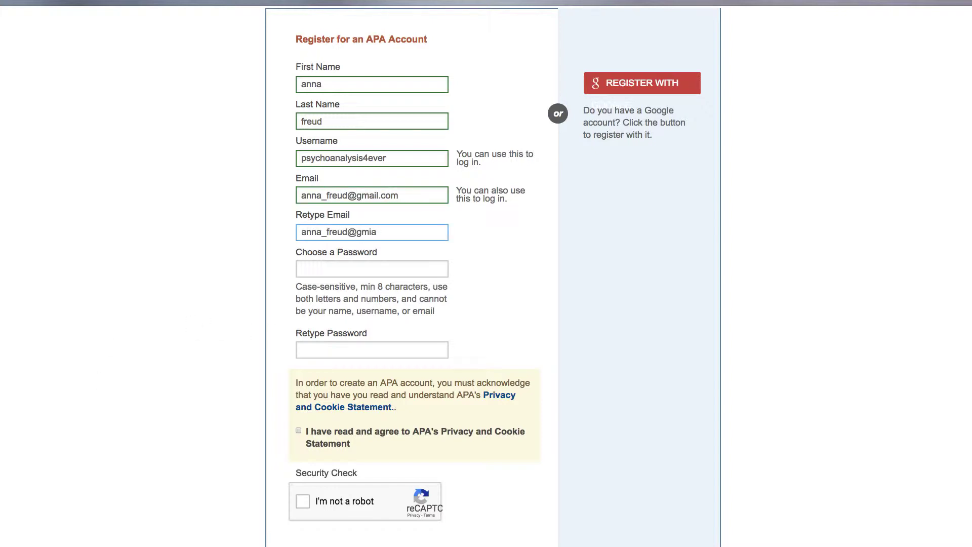
# Pass the security check, accept the privacy and cookie statement, and submit the registration.
pyautogui.click(298, 269)
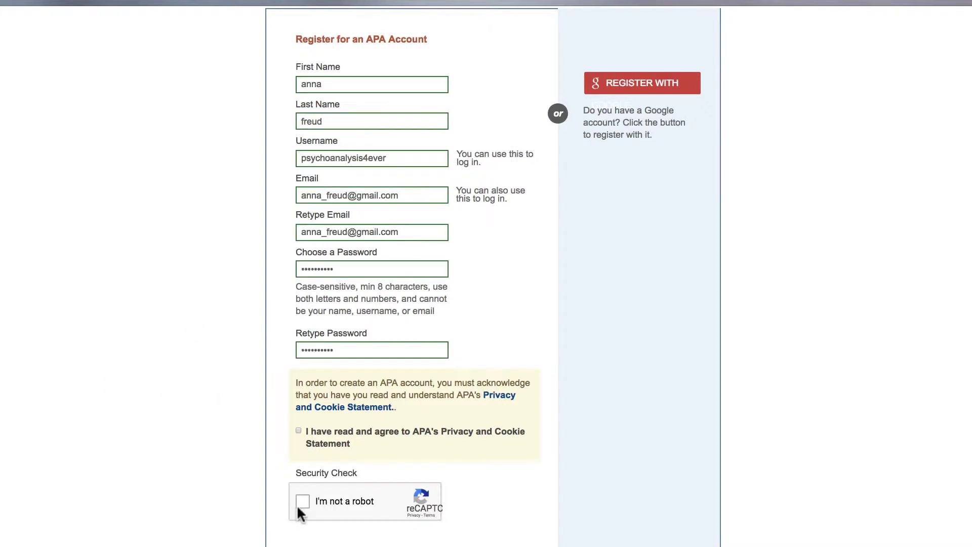
pyautogui.click(298, 502)
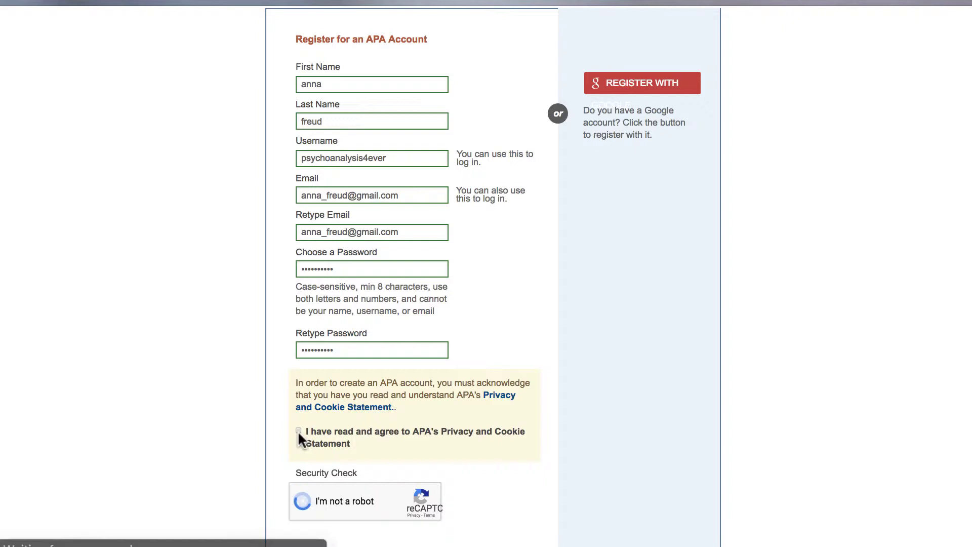
pyautogui.click(298, 430)
pyautogui.scroll(-3, 135, 515)
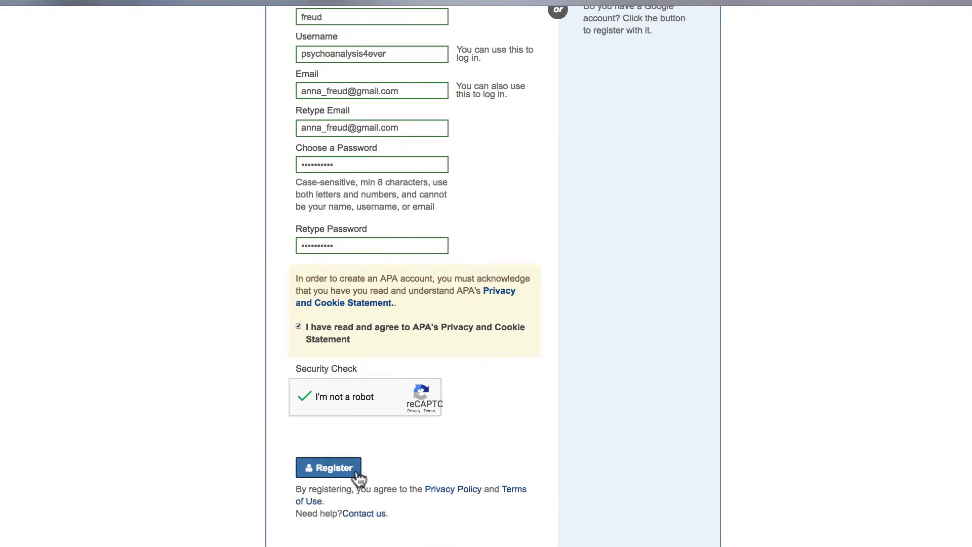
pyautogui.click(337, 471)
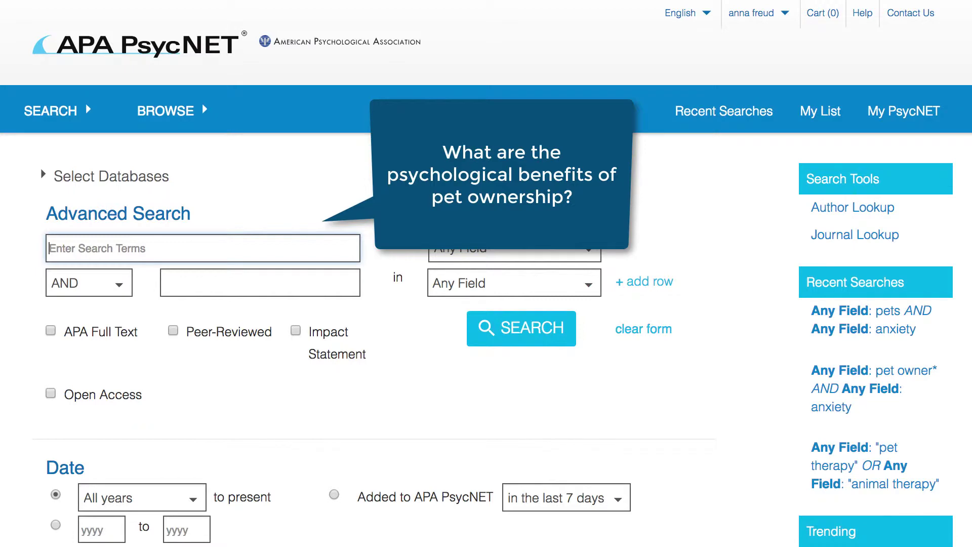
# Search Any Field for 'pet owner*' and scroll through the 19 PsycARTICLES results.
pyautogui.write('pet owner')
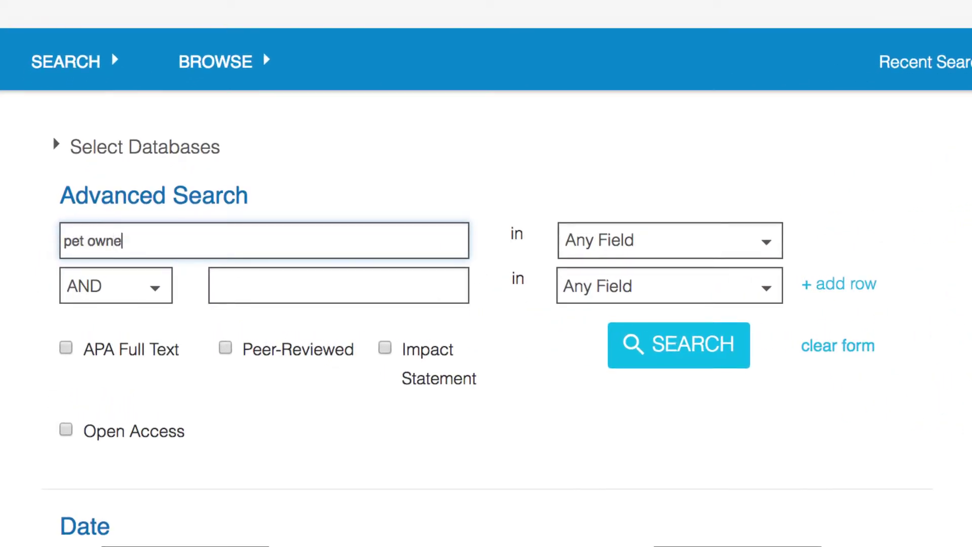
pyautogui.write('*')
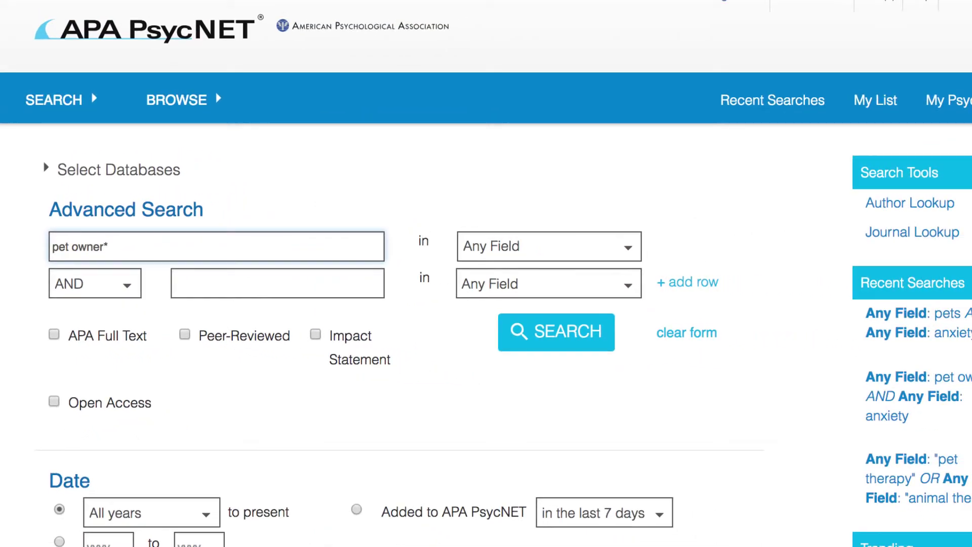
pyautogui.click(527, 335)
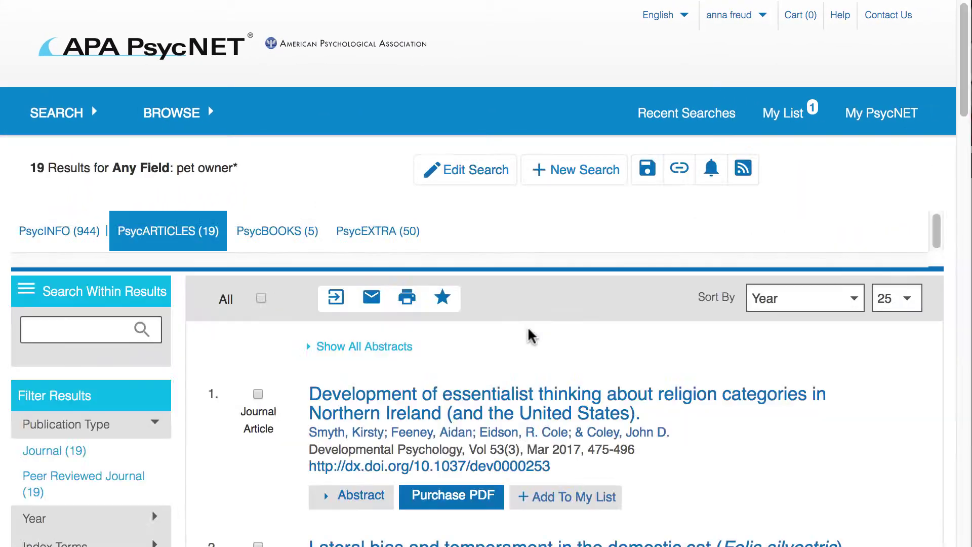
pyautogui.scroll(-13, 265, 443)
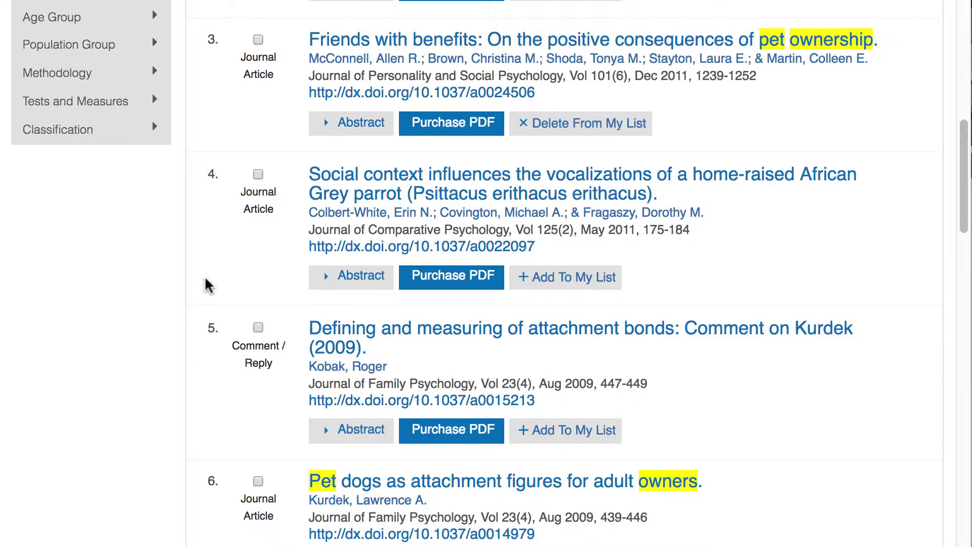
pyautogui.scroll(13, 206, 282)
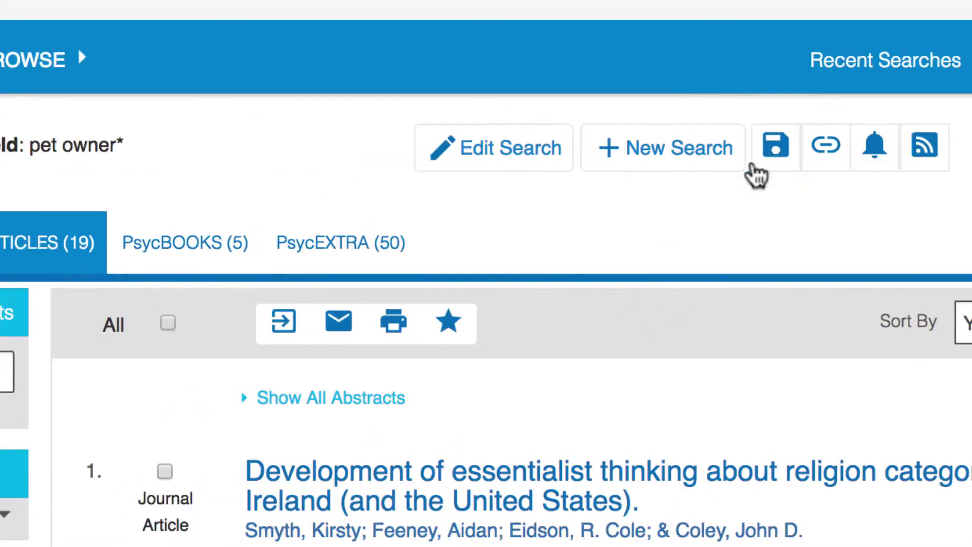
# Save the current pet owner* search under the name 'pet ownership'.
pyautogui.click(792, 151)
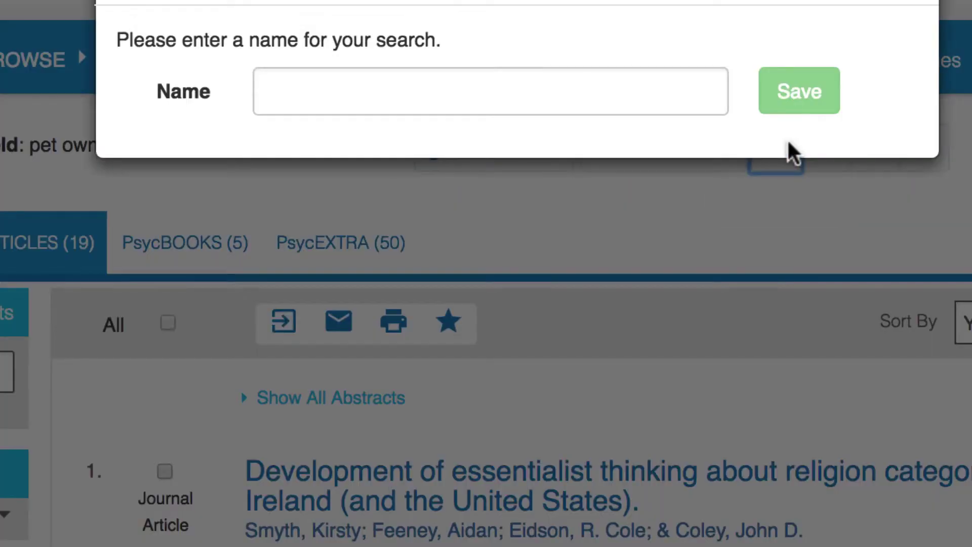
pyautogui.click(557, 96)
pyautogui.write('pet')
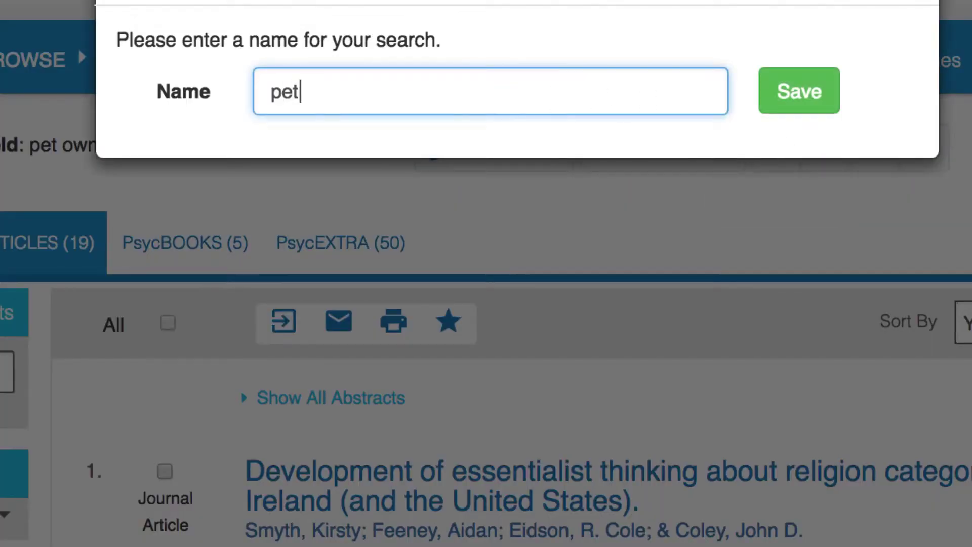
pyautogui.write(' ownership')
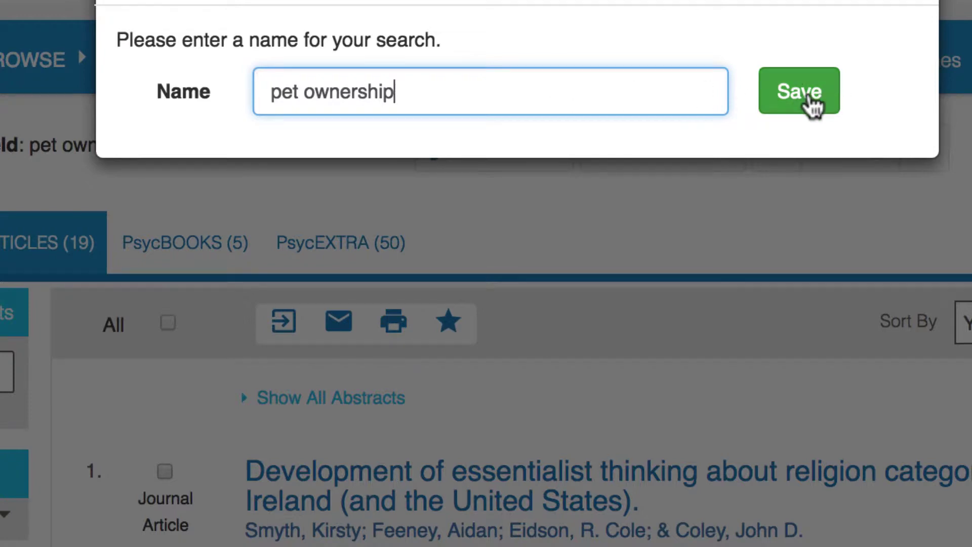
pyautogui.click(811, 102)
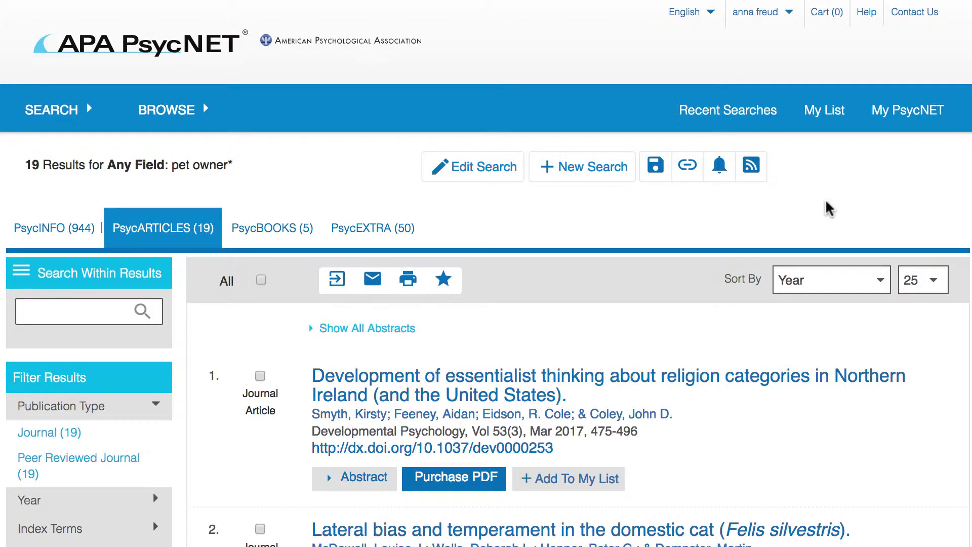
# Mark result 3, 'Friends with benefits', add it to My List, and confirm with OK.
pyautogui.scroll(-7, 886, 303)
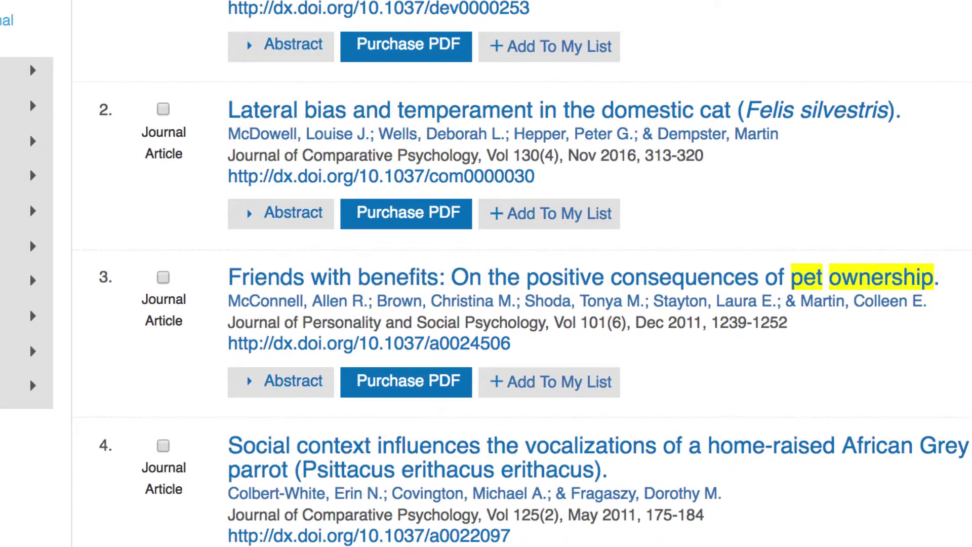
pyautogui.click(163, 277)
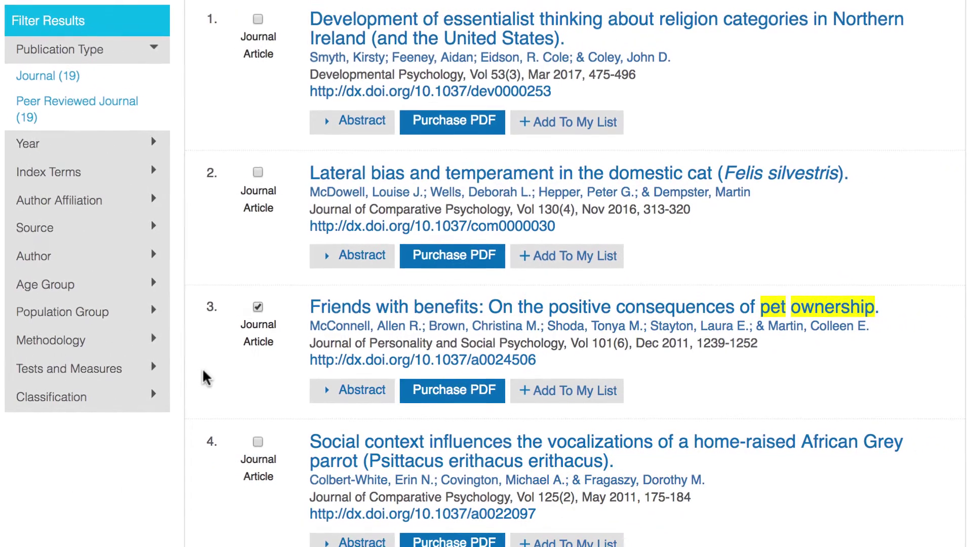
pyautogui.scroll(5, 211, 211)
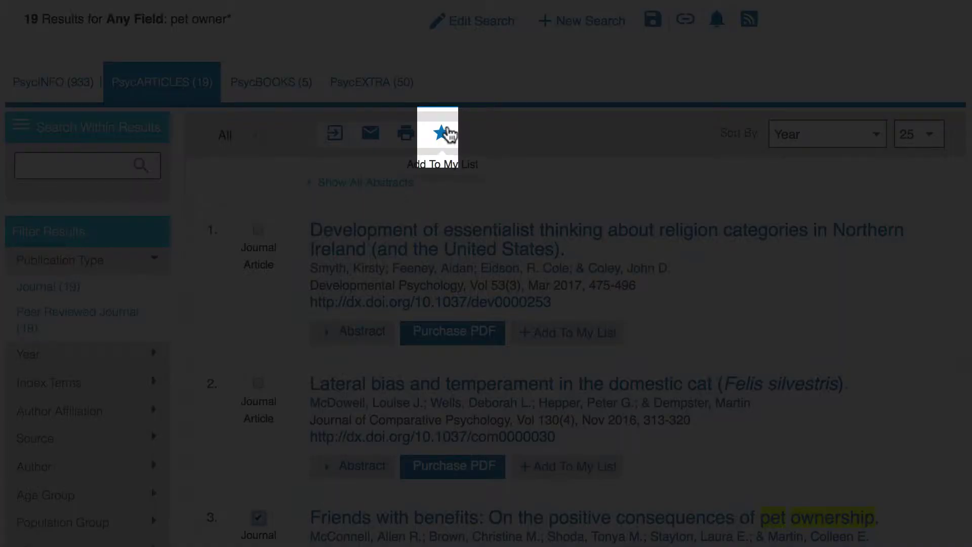
pyautogui.click(440, 133)
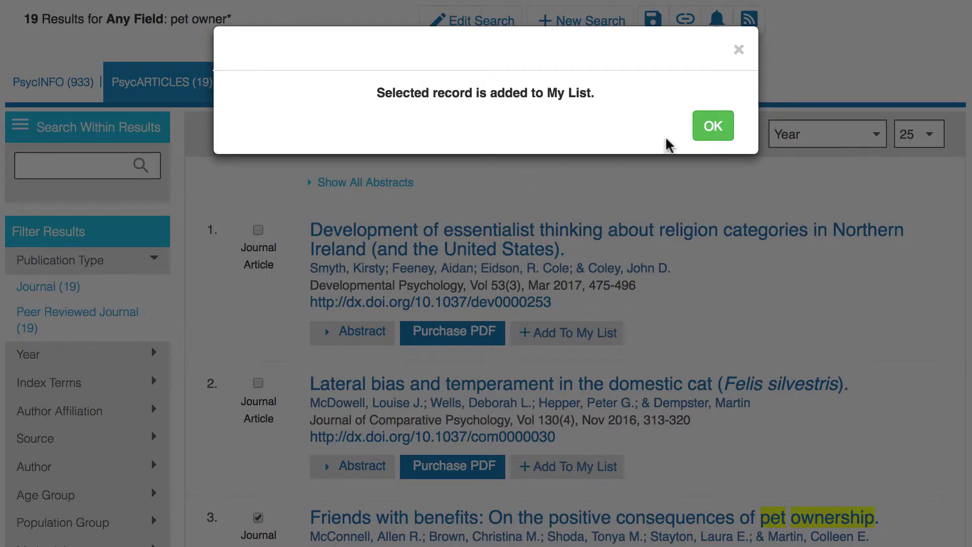
pyautogui.click(714, 127)
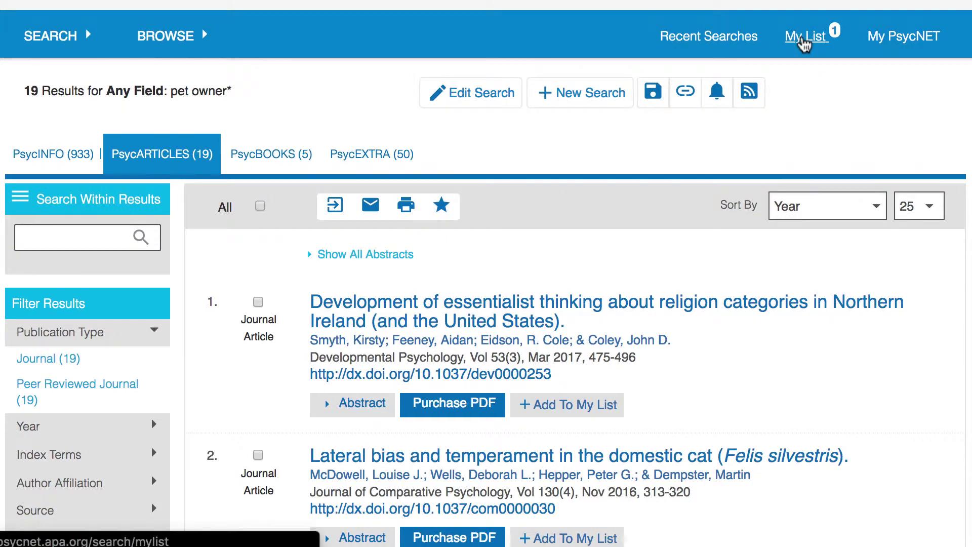
pyautogui.click(803, 39)
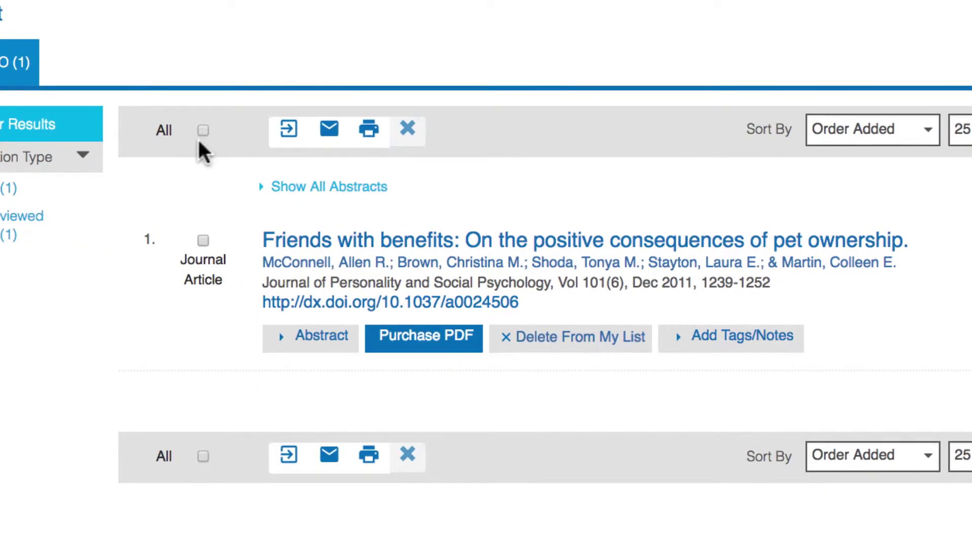
pyautogui.click(203, 240)
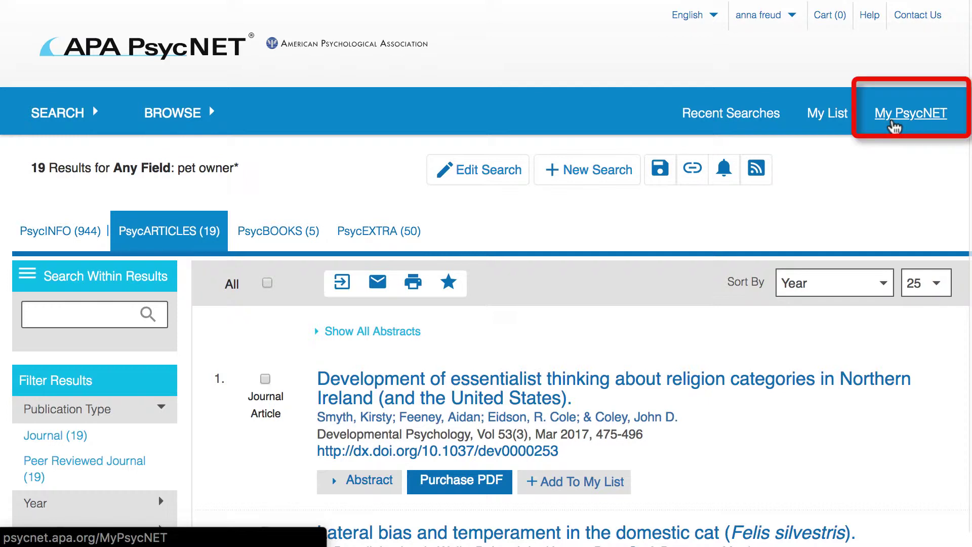
# Open My PsycNET and go to the APA PsycNET Purchases section.
pyautogui.click(894, 126)
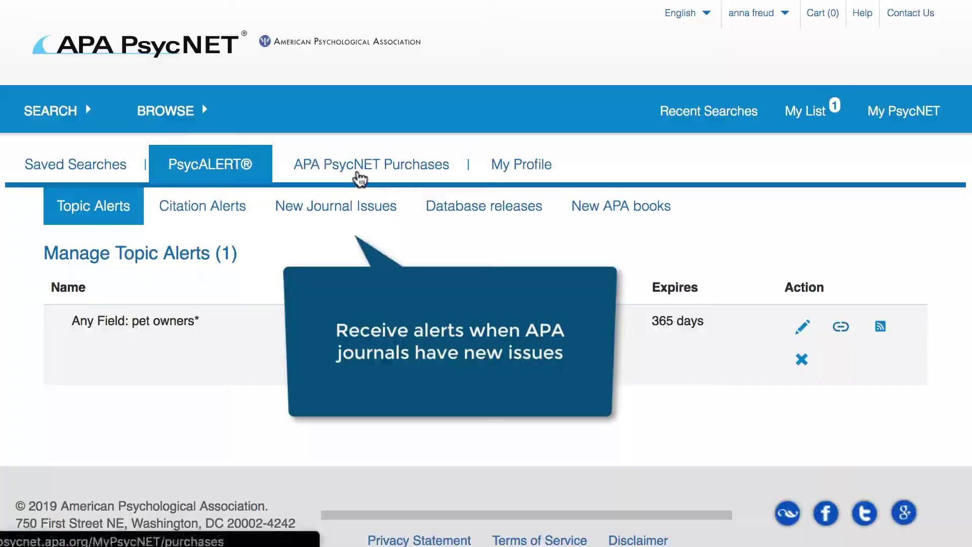
pyautogui.click(357, 177)
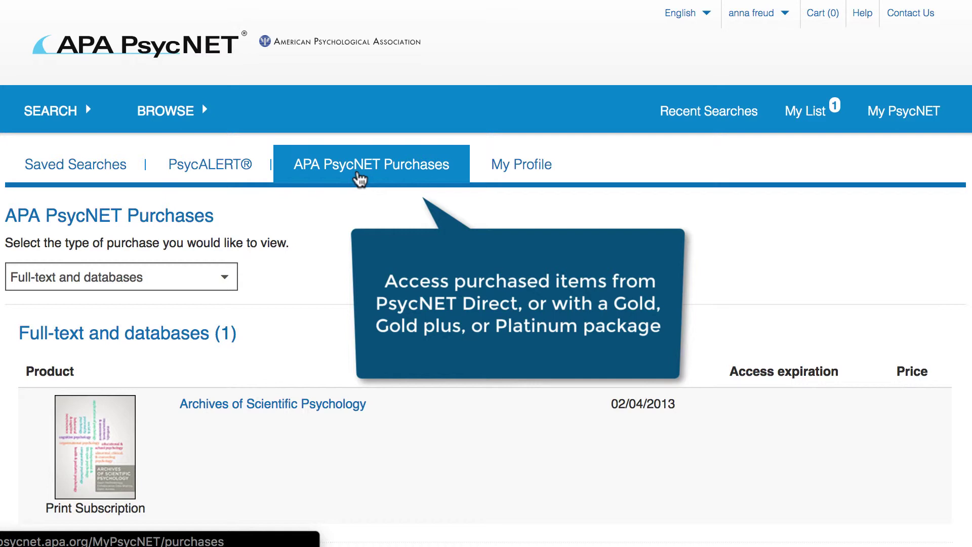
# Switch to the My Profile tab showing the account's name and e-mail.
pyautogui.click(522, 172)
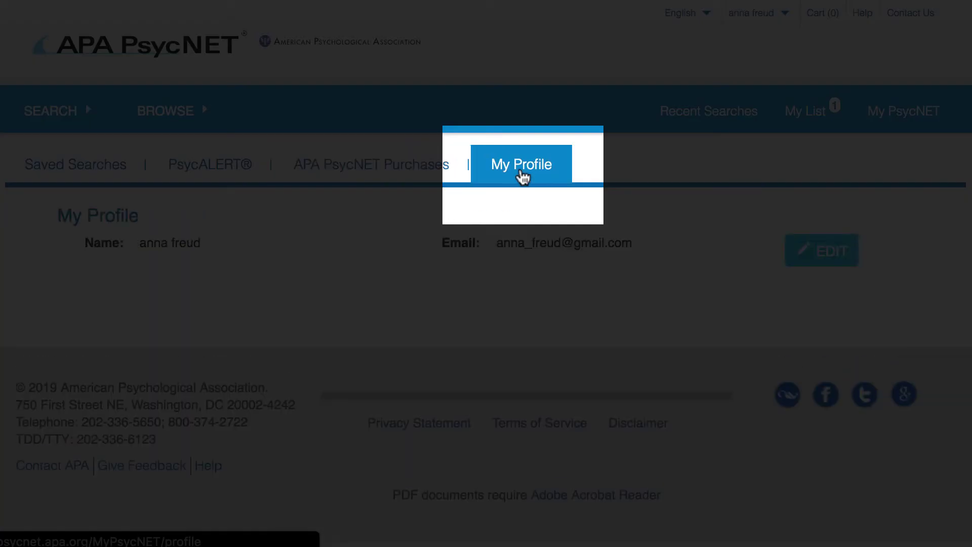